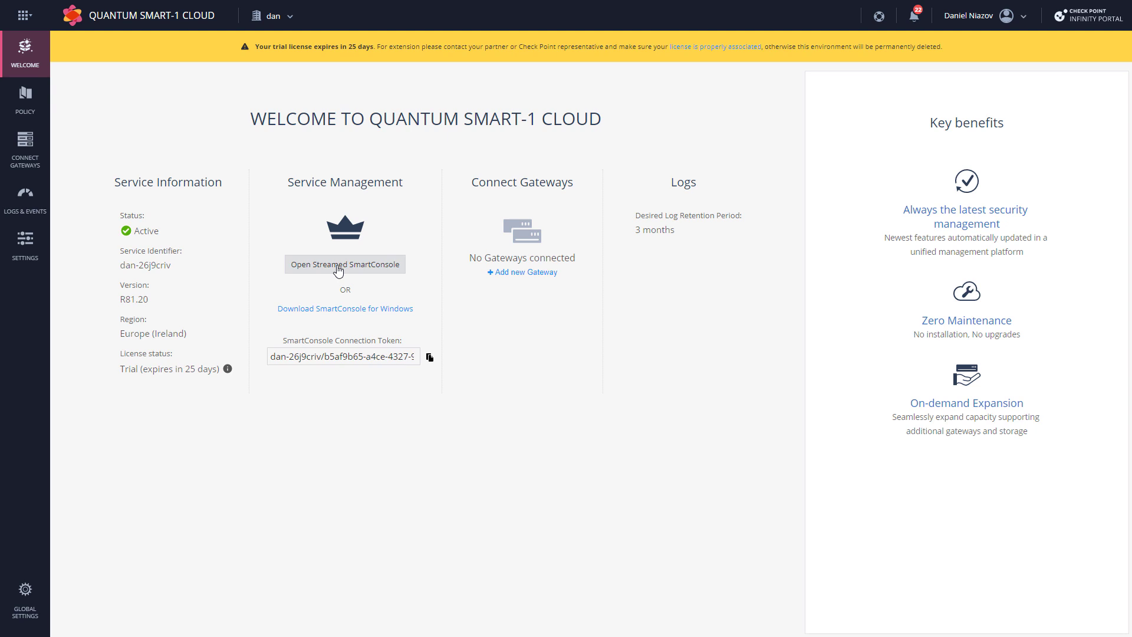
# Step: Copy the connection token and paste it as the Cloud server in SmartConsole's login
pyautogui.click(430, 358)
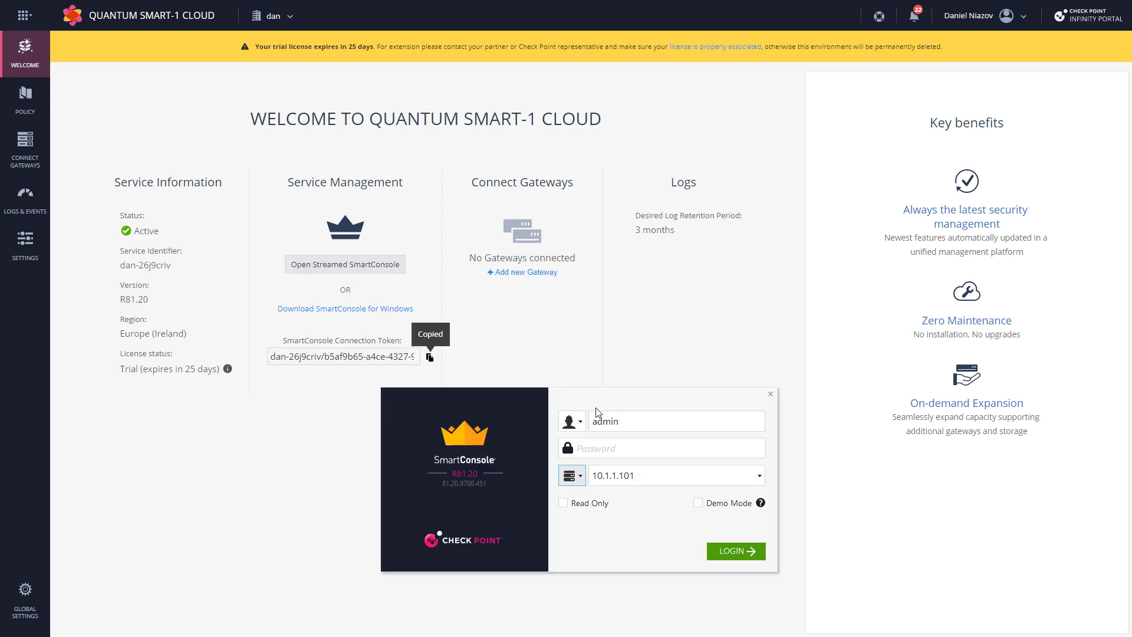
pyautogui.click(581, 476)
pyautogui.click(566, 519)
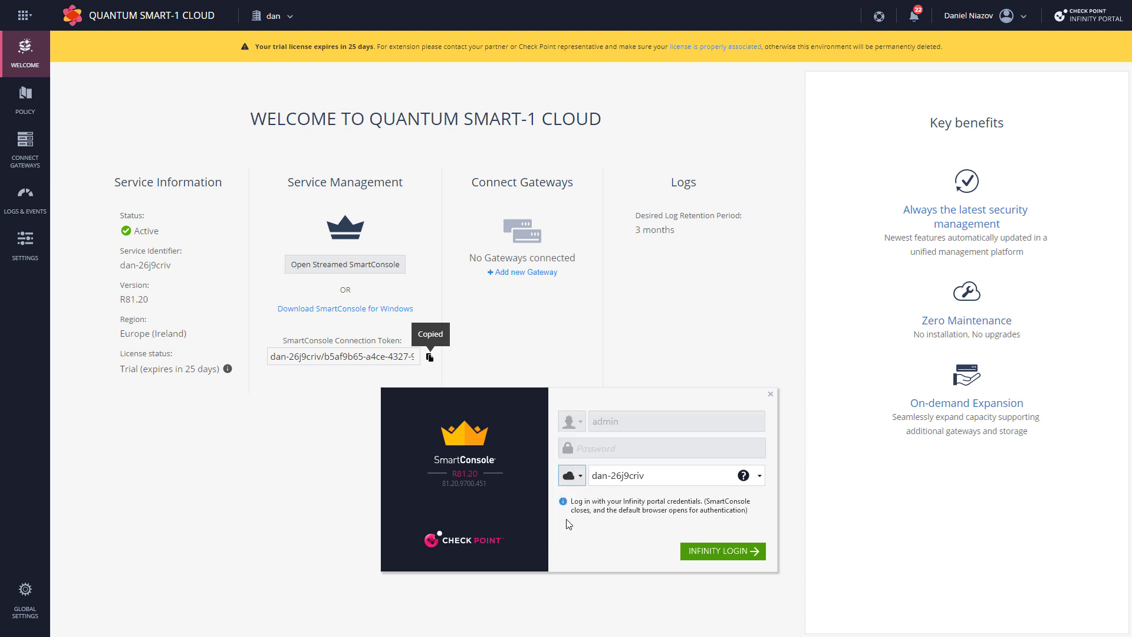
pyautogui.doubleClick(647, 476)
pyautogui.rightClick(573, 481)
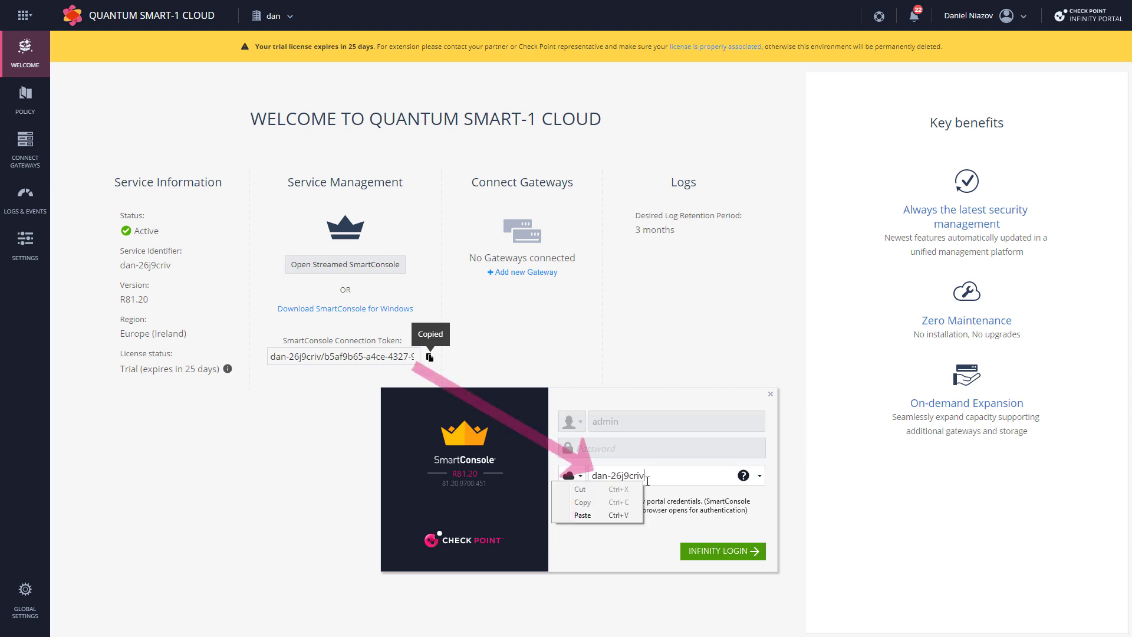
pyautogui.click(608, 517)
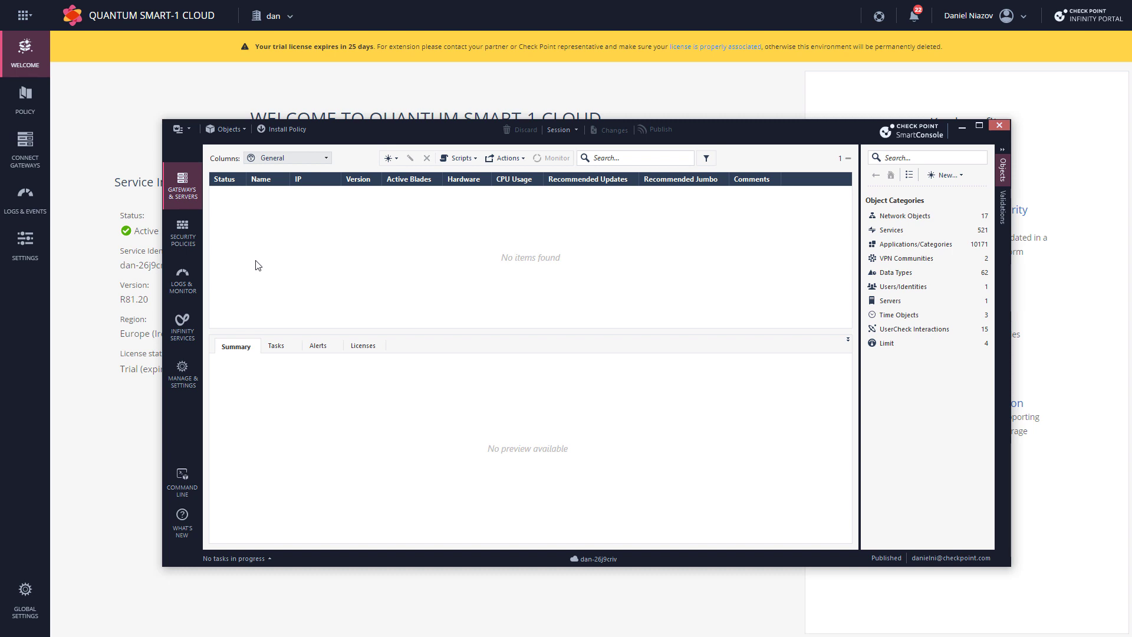
# Step: Confirm the Smart-1 Cloud connection in SmartConsole's status bar, then minimize the console
pyautogui.moveTo(597, 564)
pyautogui.moveTo(953, 562)
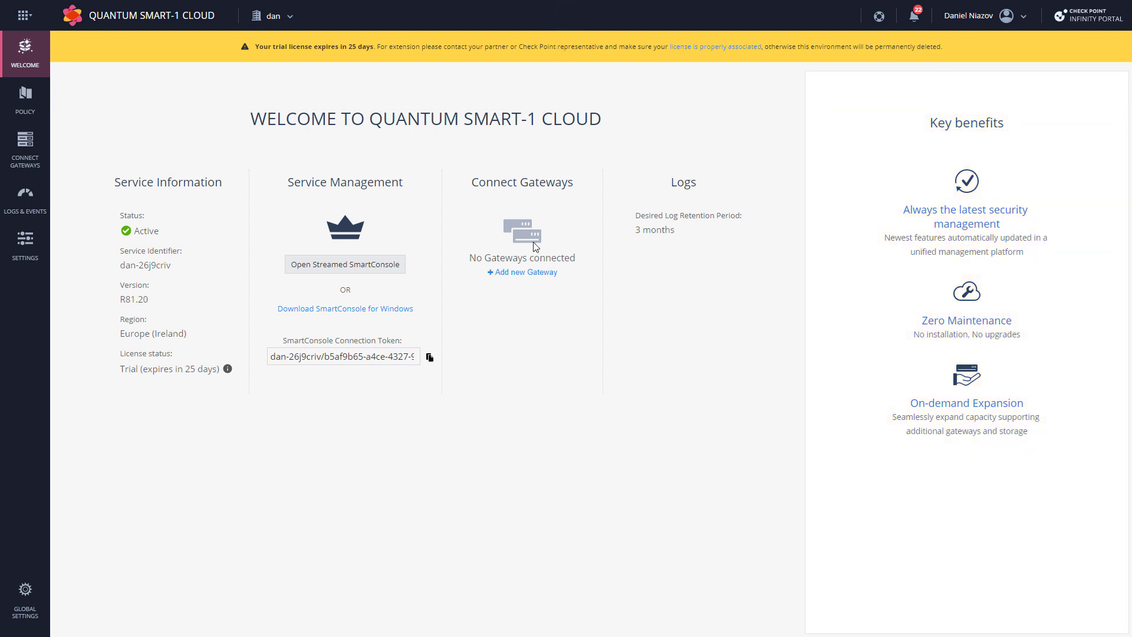
# Step: Add a gateway card named 'daniel-test-SGW' with comment 'just a demo' and register it
pyautogui.click(510, 273)
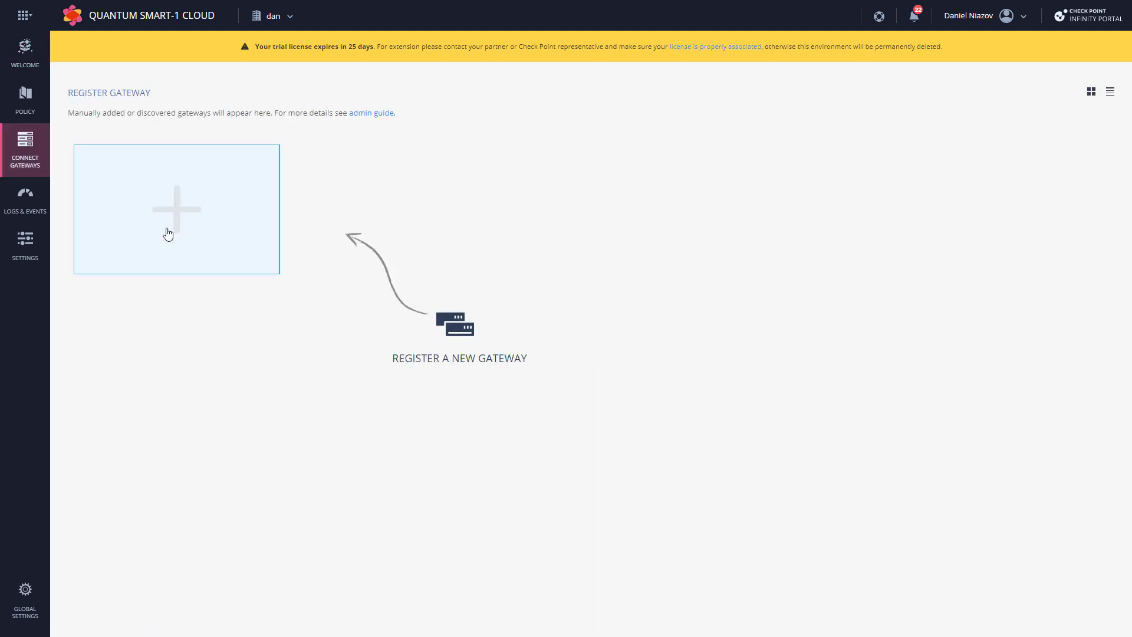
pyautogui.click(168, 234)
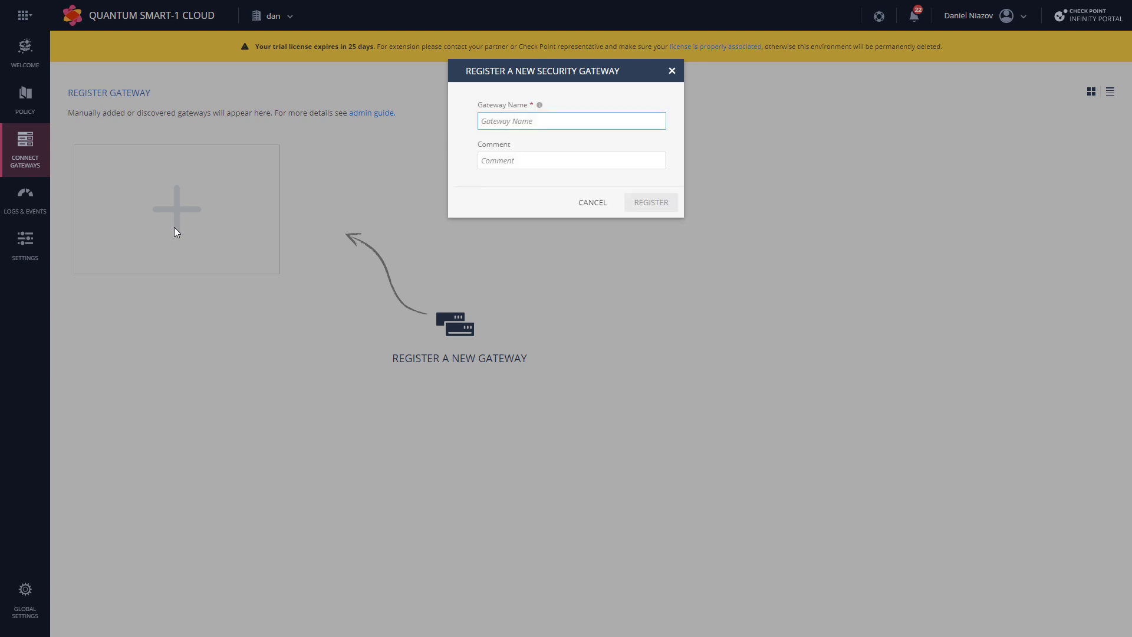
pyautogui.write('daniel')
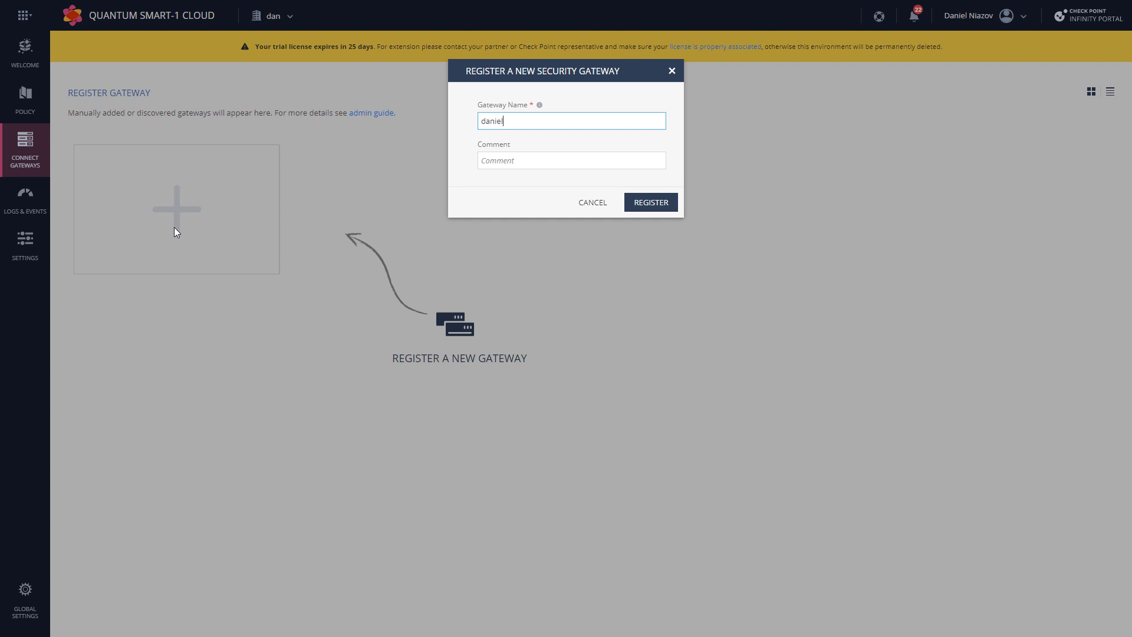
pyautogui.write('-t')
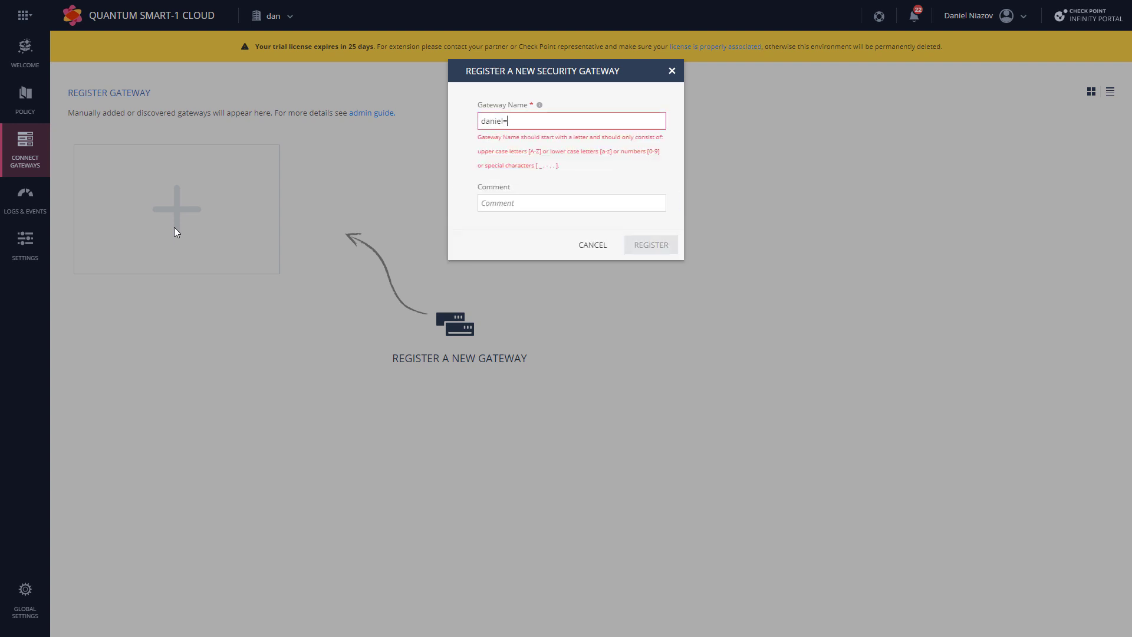
pyautogui.write('est')
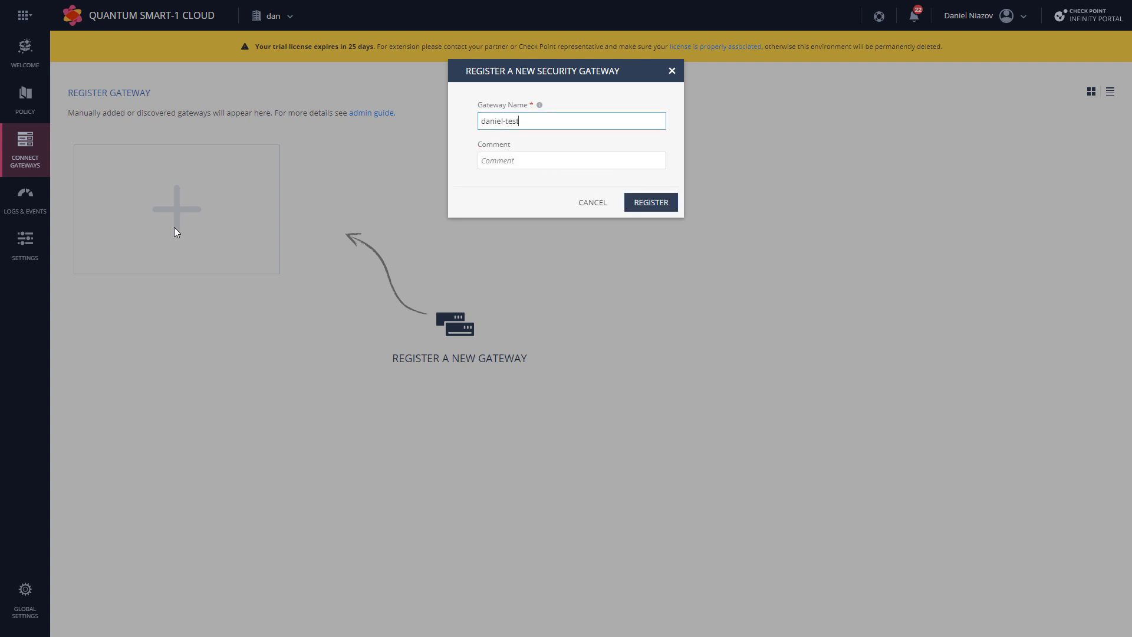
pyautogui.write('-SGW')
pyautogui.press('Tab')
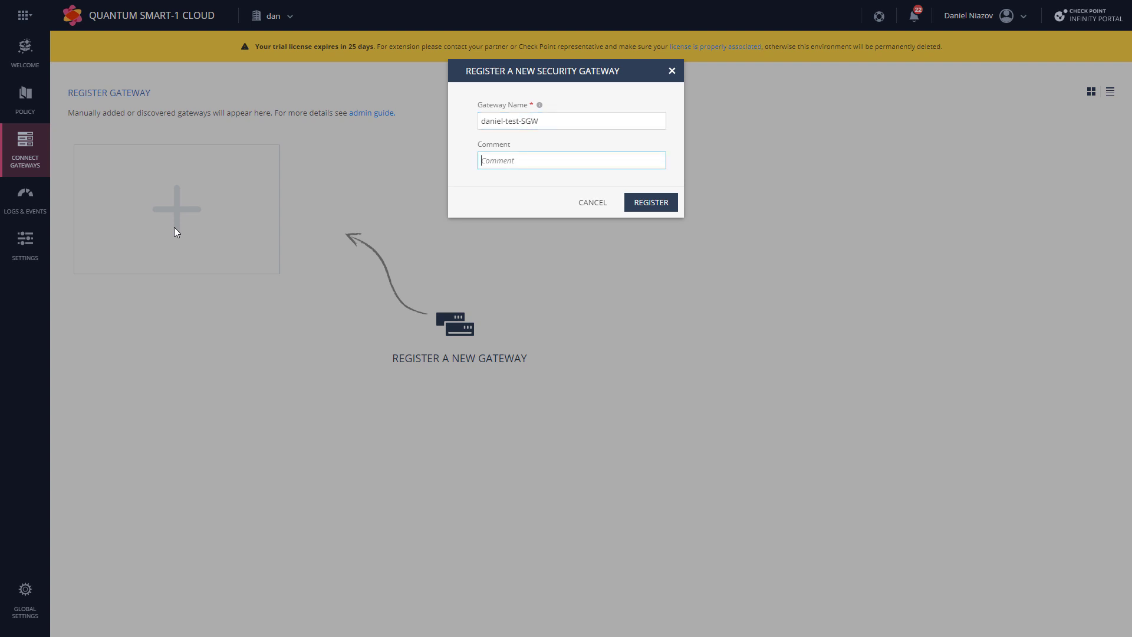
pyautogui.write('just a demo')
pyautogui.click(671, 202)
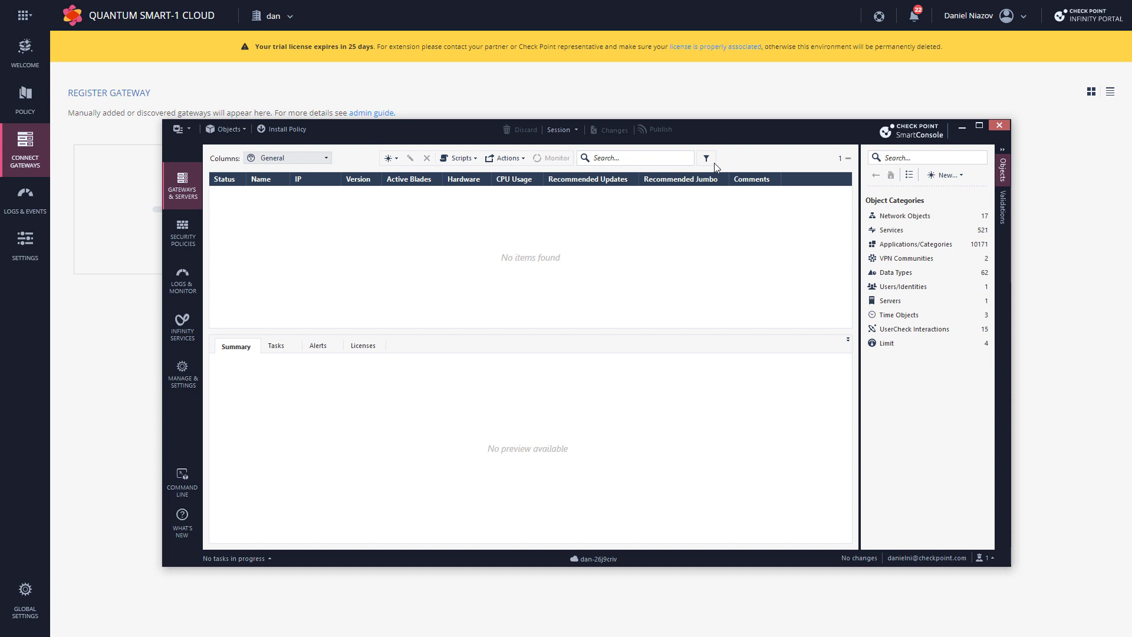
# Step: Move SmartConsole aside and widen its Name column so daniel-test-SGW shows in full
pyautogui.moveTo(724, 125); pyautogui.dragTo(852, 267)
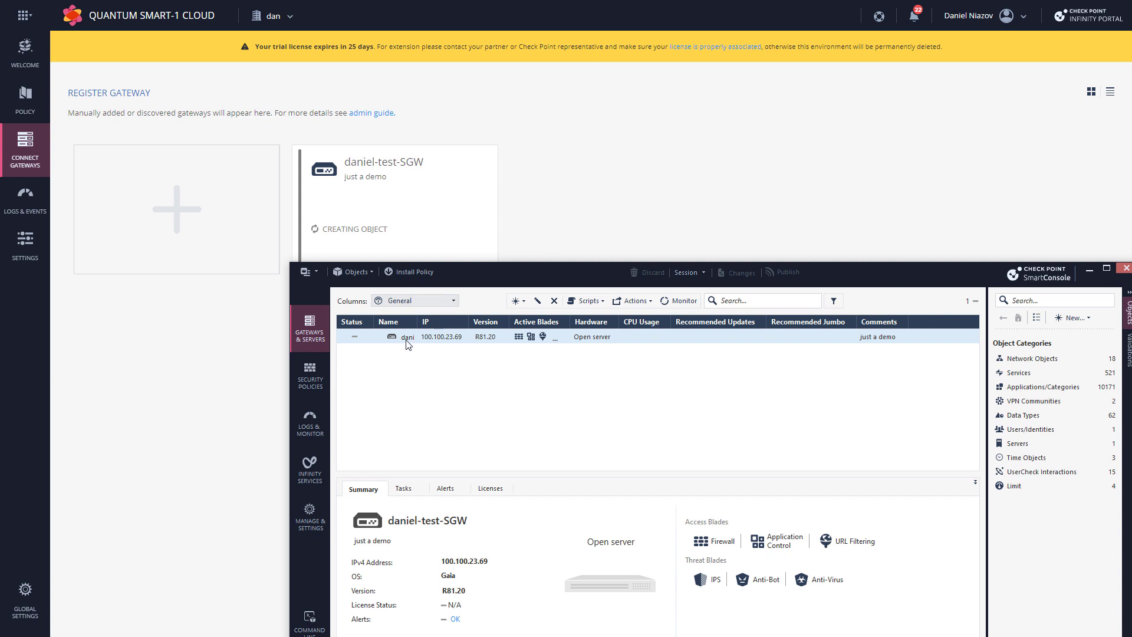
pyautogui.moveTo(418, 326); pyautogui.dragTo(463, 327)
pyautogui.moveTo(535, 274); pyautogui.dragTo(631, 327)
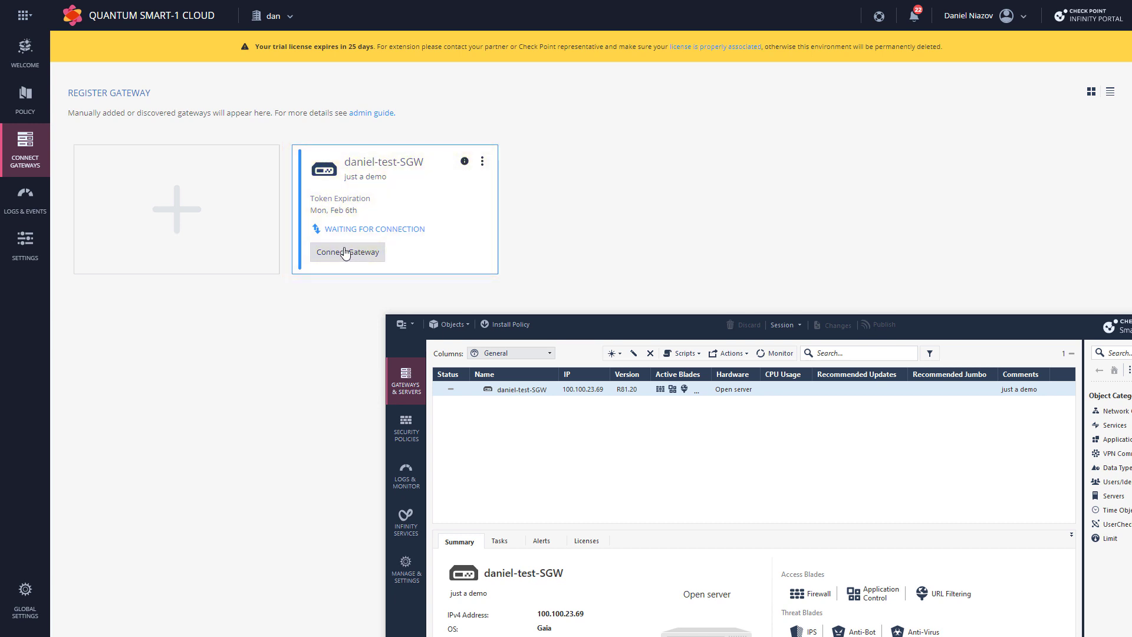
# Step: Open the gateway connection instructions with R81 Onwards selected as the Security Gateway version
pyautogui.click(350, 252)
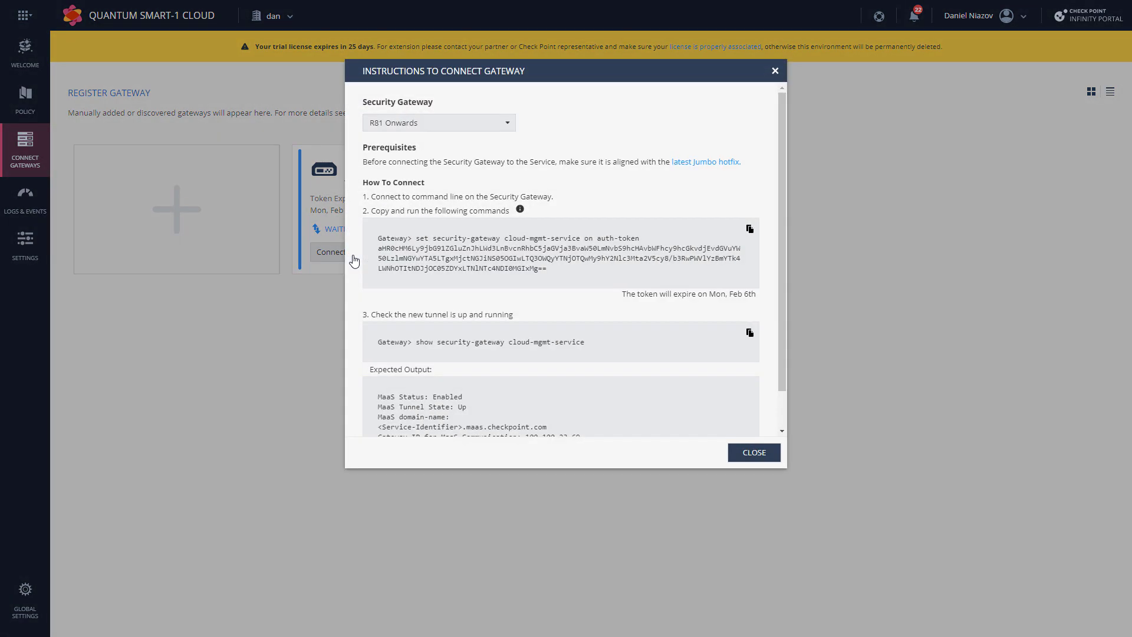
pyautogui.click(389, 125)
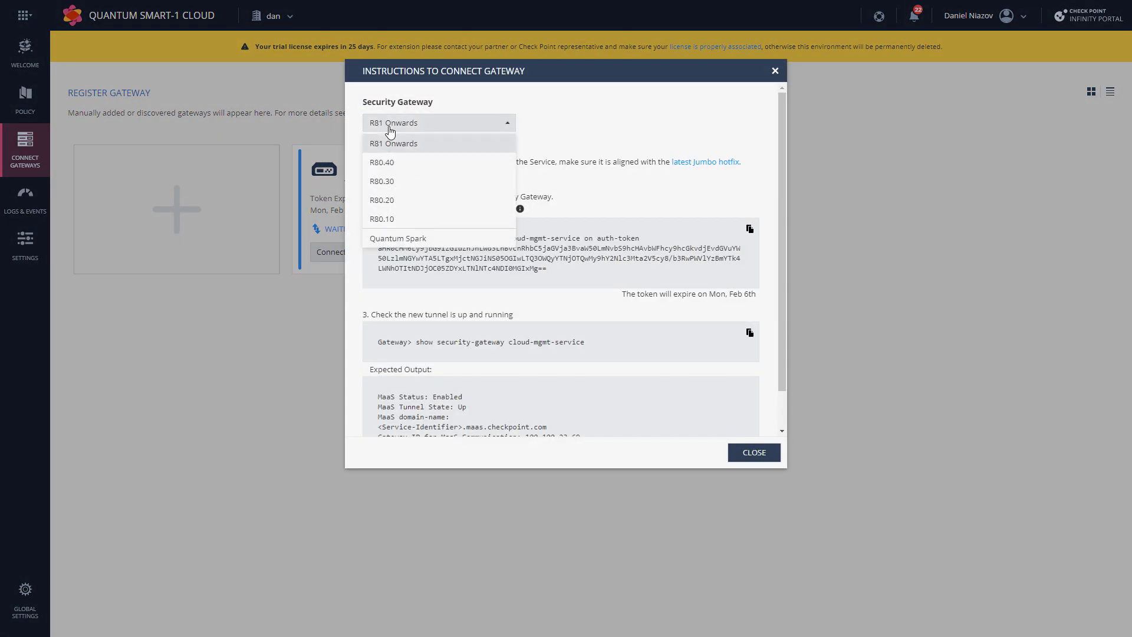
pyautogui.click(423, 144)
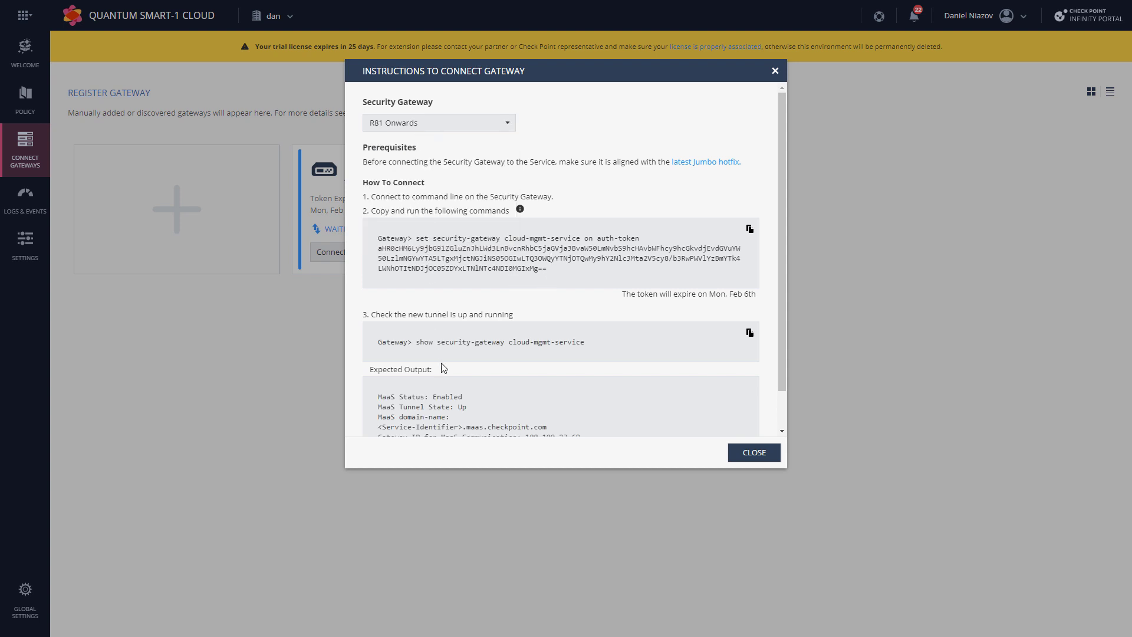
# Step: Copy the R81 Onwards auth-token connection command and switch to the gateway terminal
pyautogui.moveTo(549, 268); pyautogui.dragTo(416, 238)
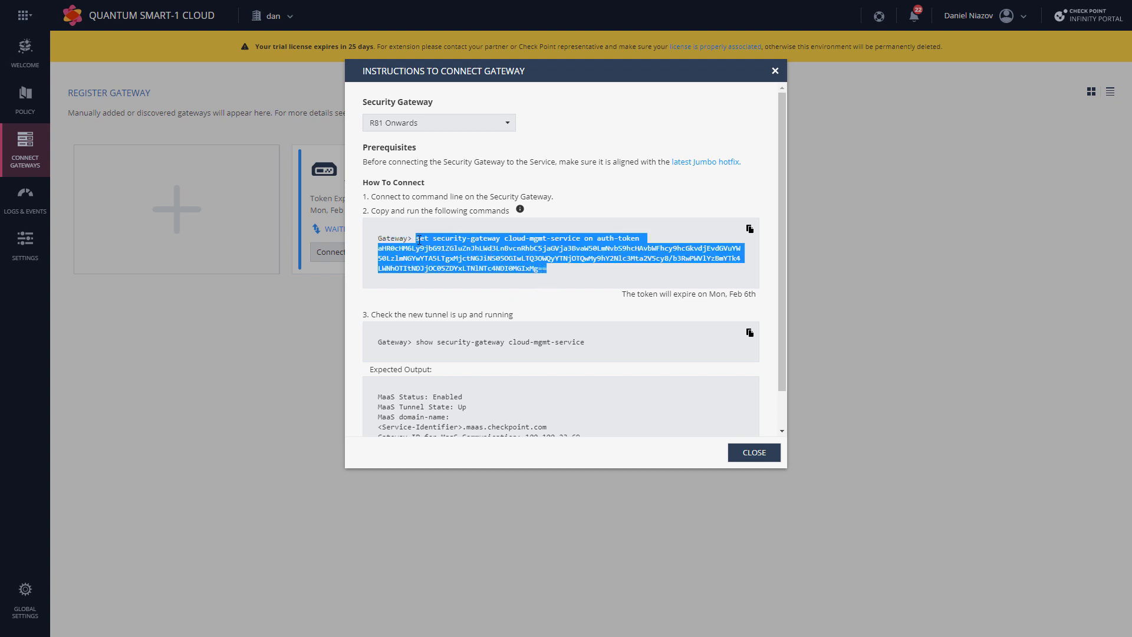
pyautogui.rightClick(417, 238)
pyautogui.click(442, 247)
pyautogui.hotkey('alt', 'Tab')
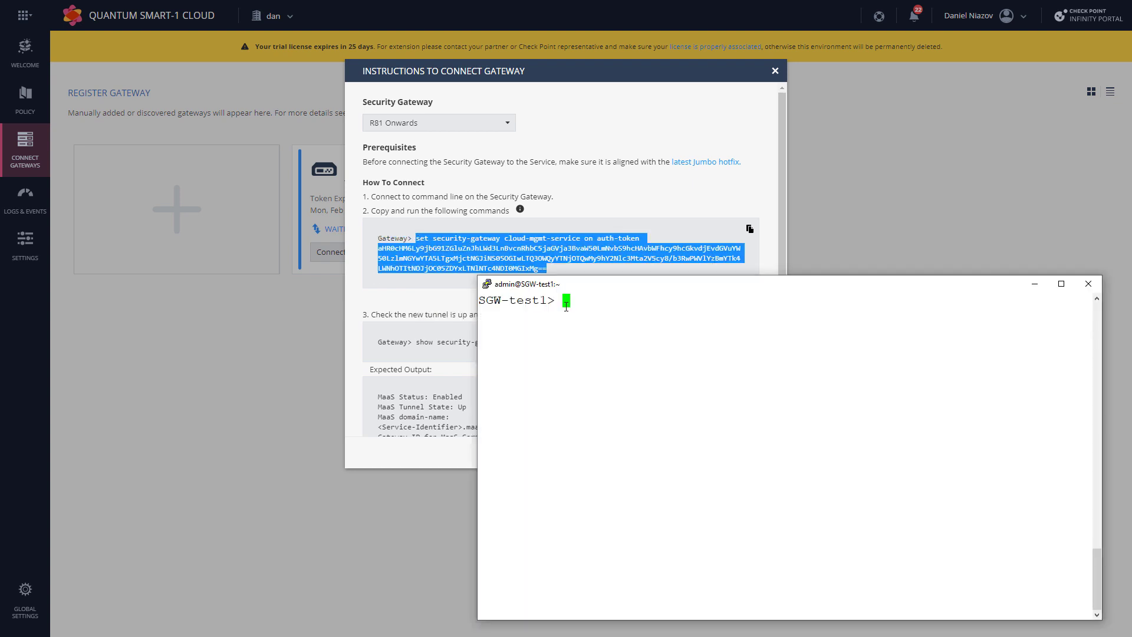
# Step: Paste and run the 'set security-gateway cloud-mgmt-service on auth-token' command on the gateway
pyautogui.rightClick(566, 306)
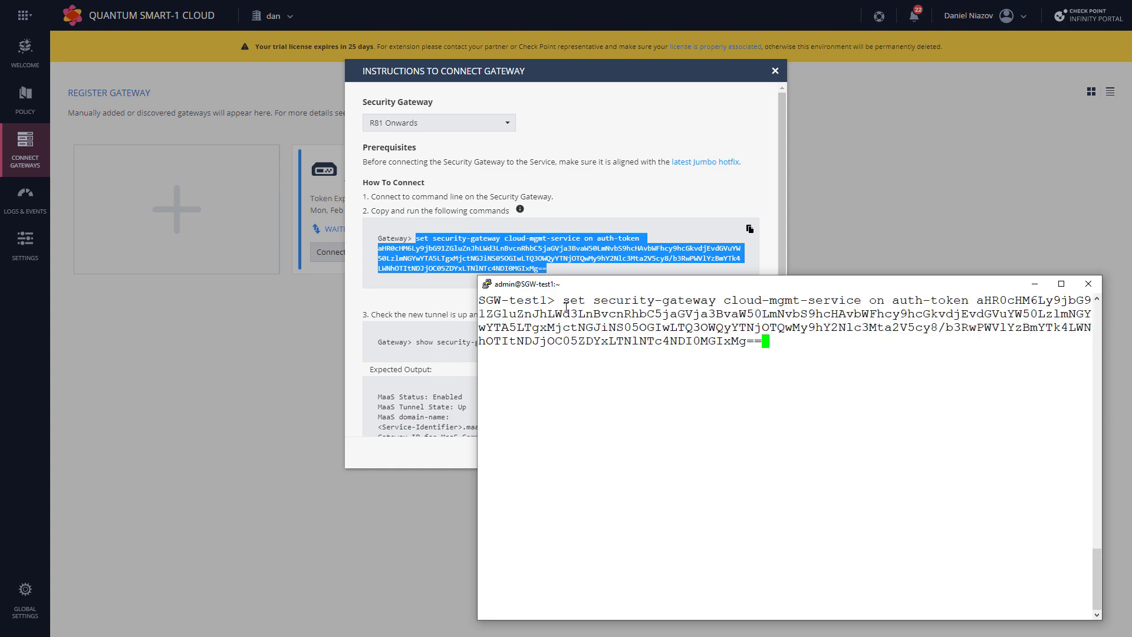
pyautogui.press('Return')
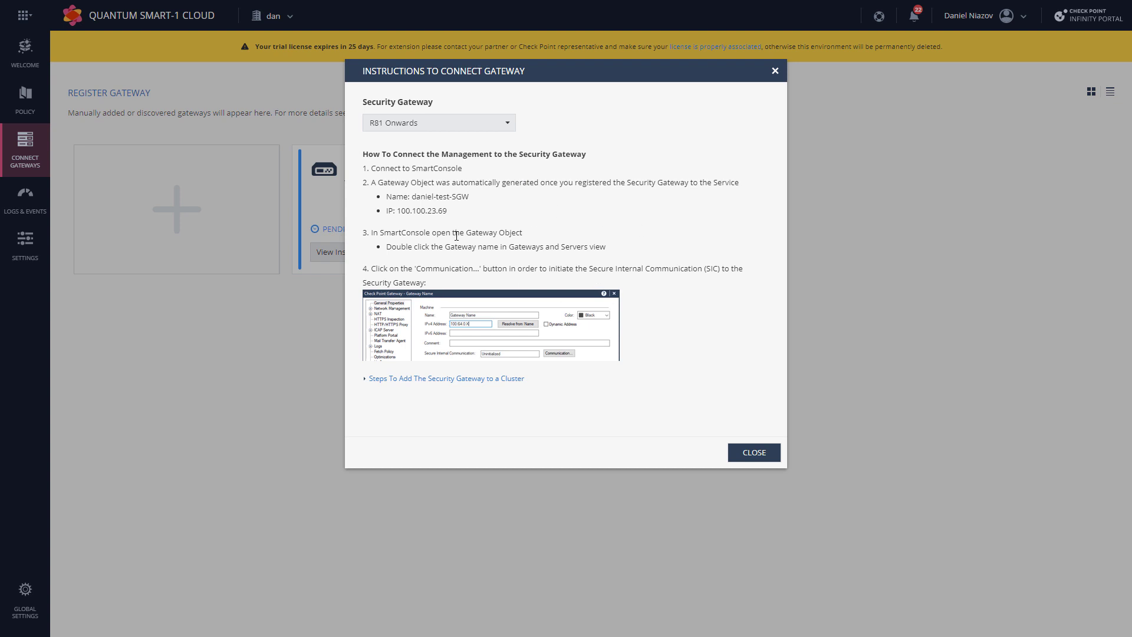
# Step: Close the connection instructions and select daniel-test-SGW in SmartConsole's gateway list
pyautogui.click(756, 456)
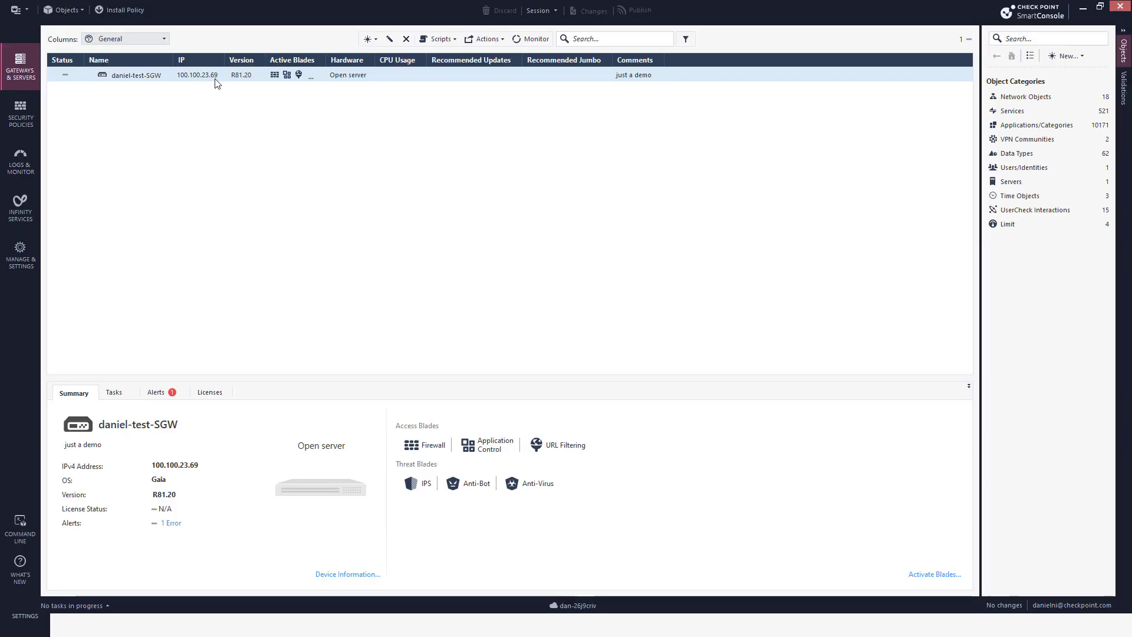
pyautogui.click(215, 78)
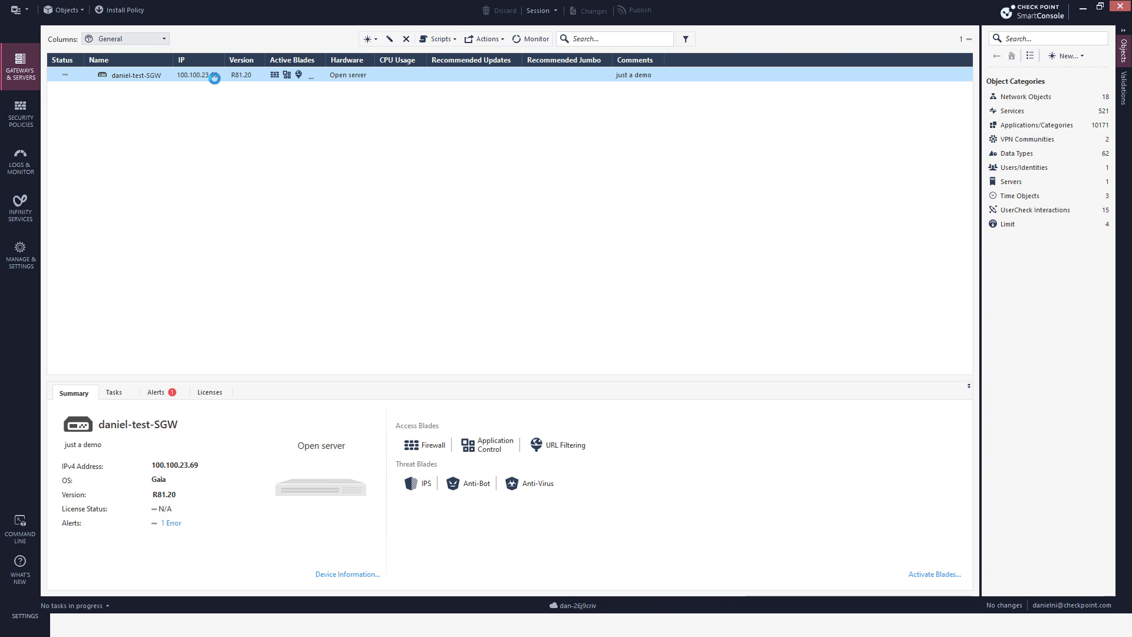
# Step: Initialize SIC with daniel-test-SGW using a one-time password, then save its properties after topology retrieval
pyautogui.doubleClick(215, 79)
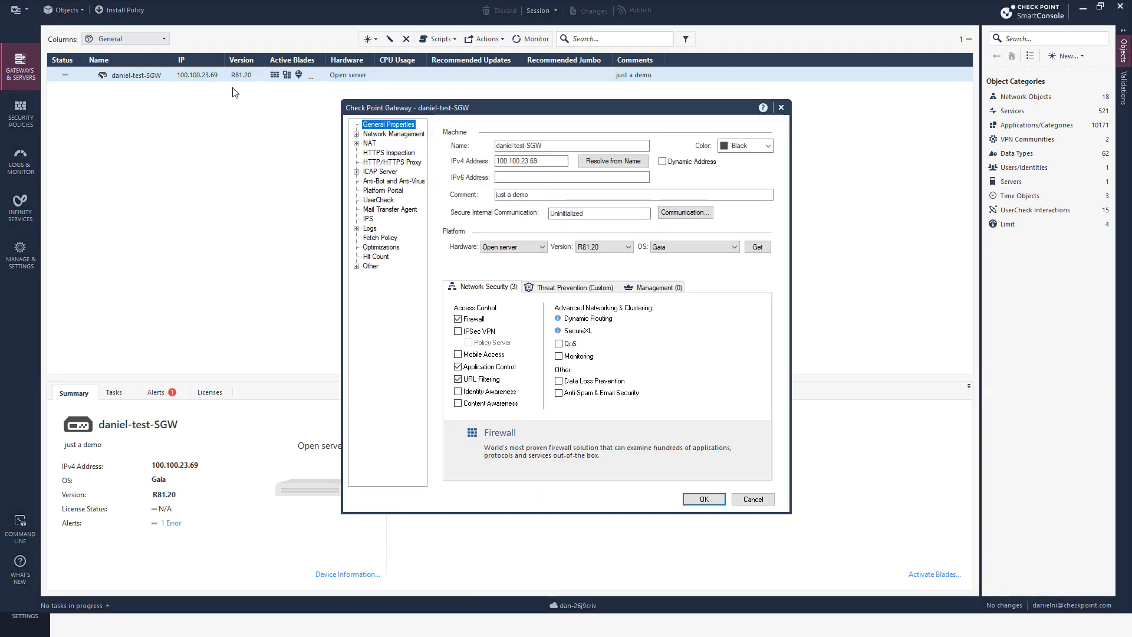
pyautogui.click(685, 212)
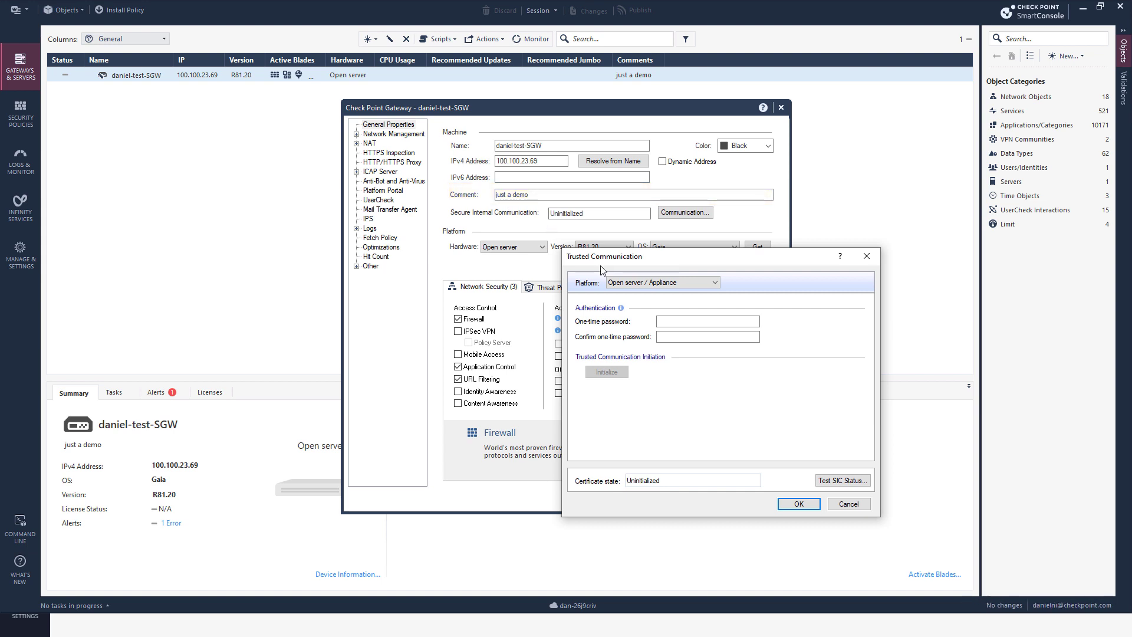
pyautogui.click(685, 321)
pyautogui.write('123456')
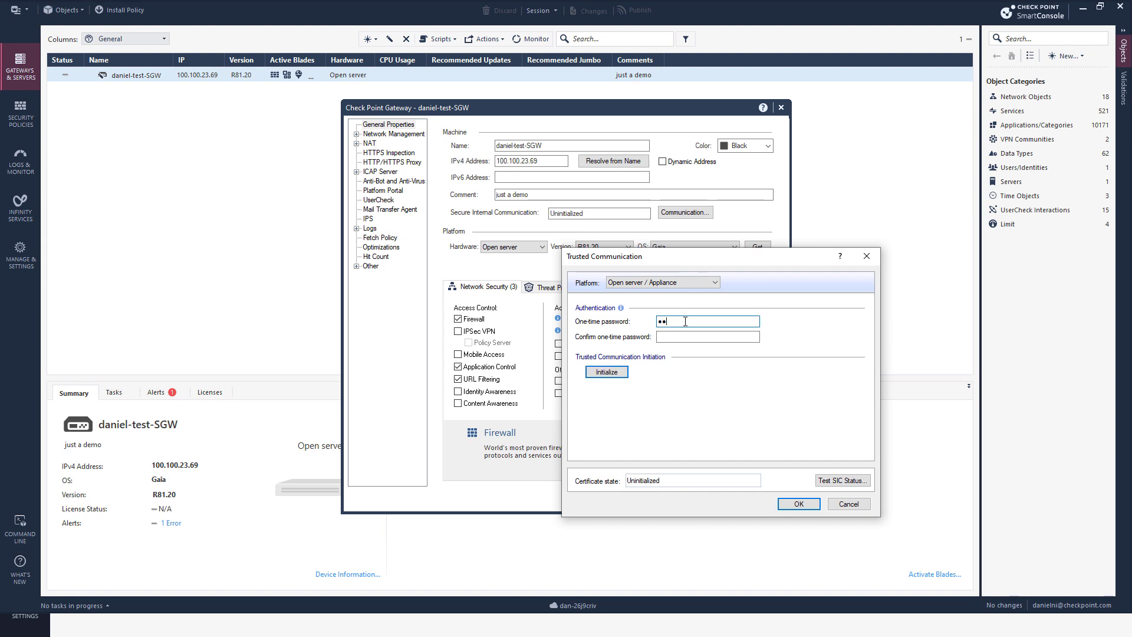
pyautogui.press('Tab')
pyautogui.write('123456')
pyautogui.click(619, 377)
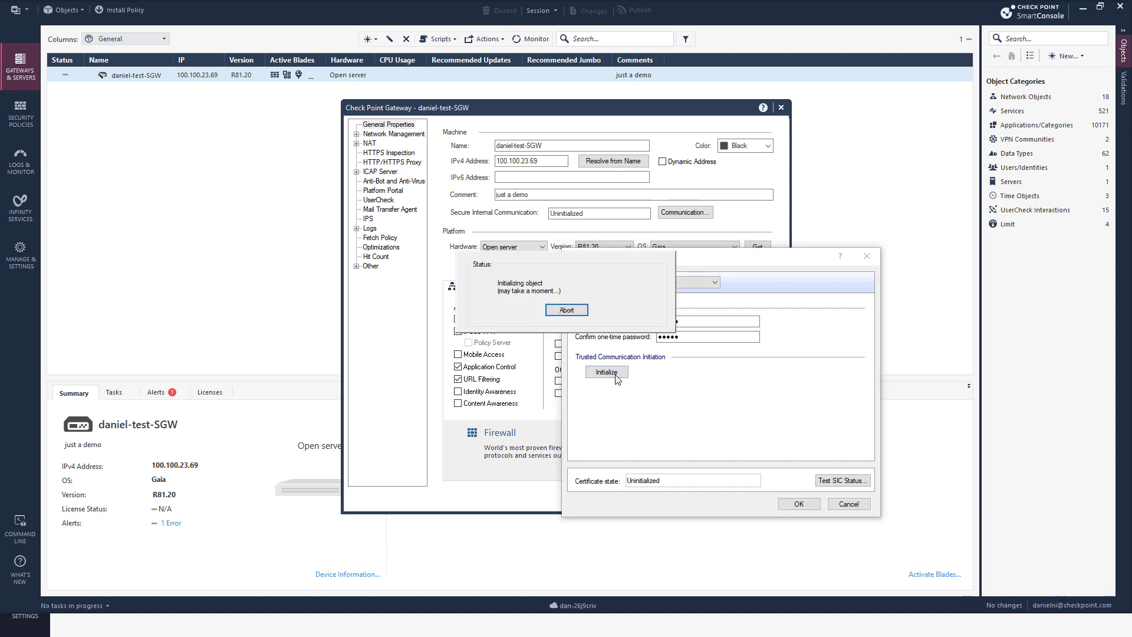
pyautogui.click(798, 504)
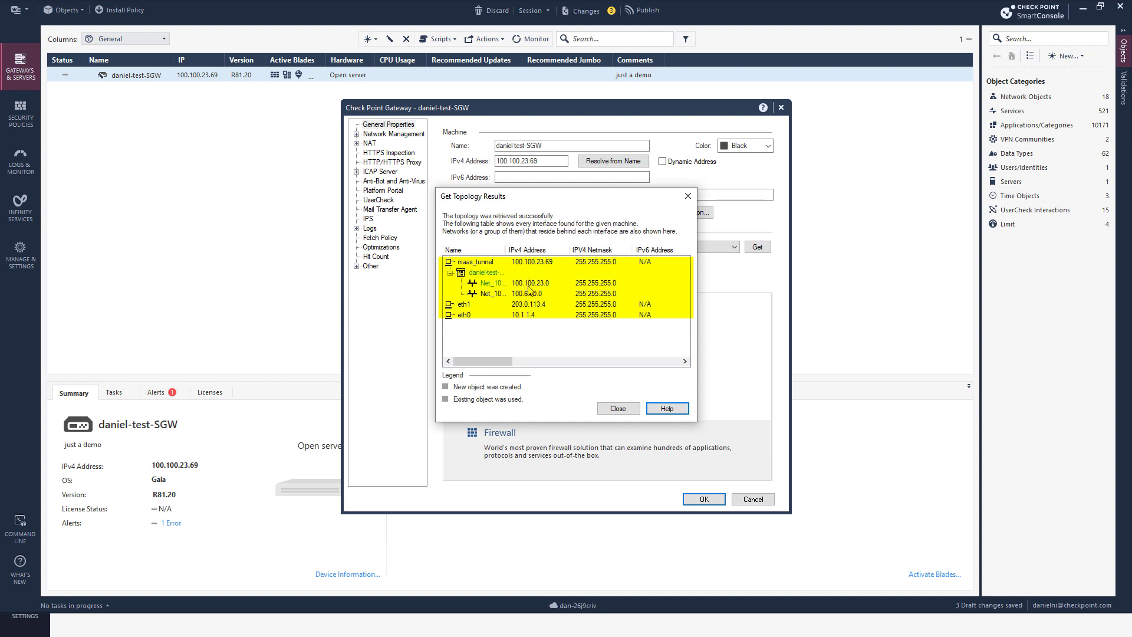
pyautogui.click(618, 408)
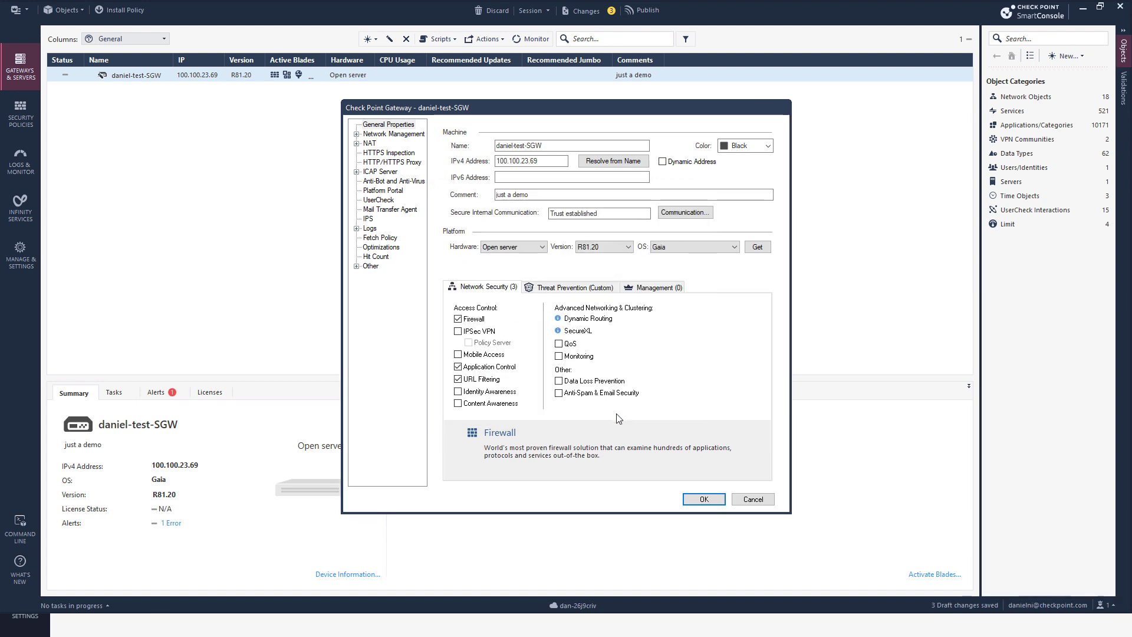
pyautogui.click(703, 499)
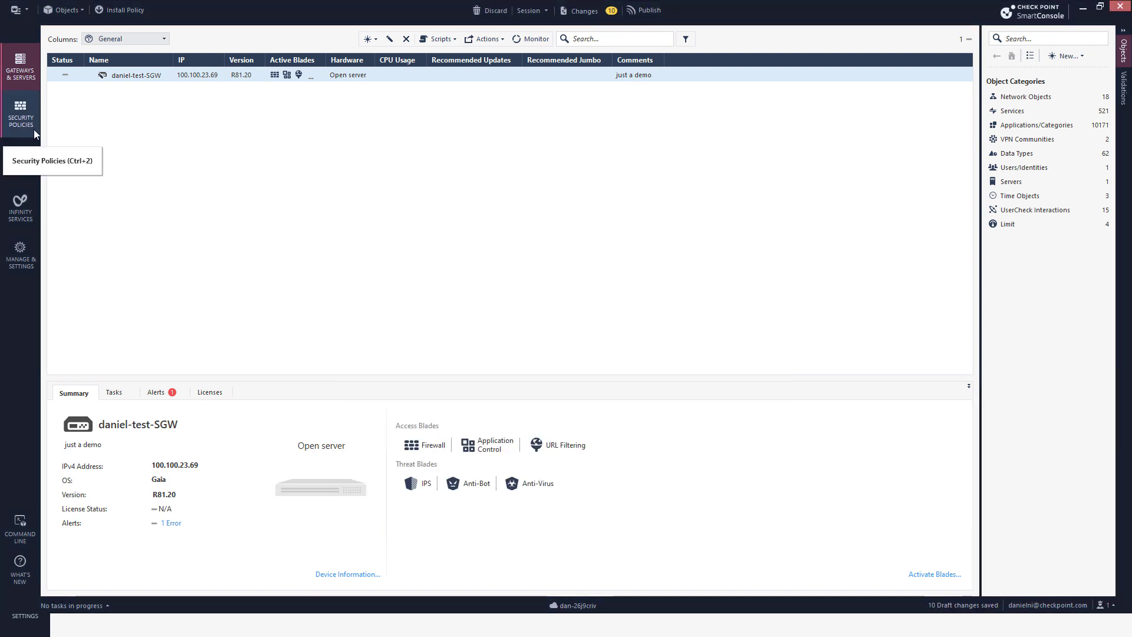
# Step: Publish the pending changes and install the Standard policy on daniel-test-SGW
pyautogui.click(33, 129)
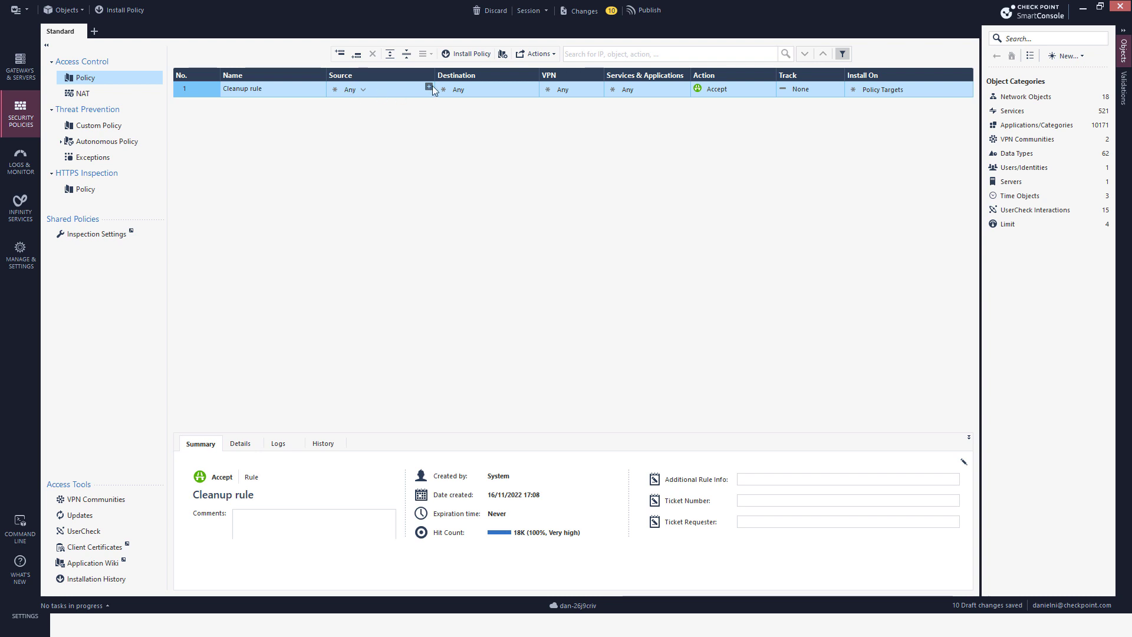
pyautogui.click(463, 58)
pyautogui.click(610, 387)
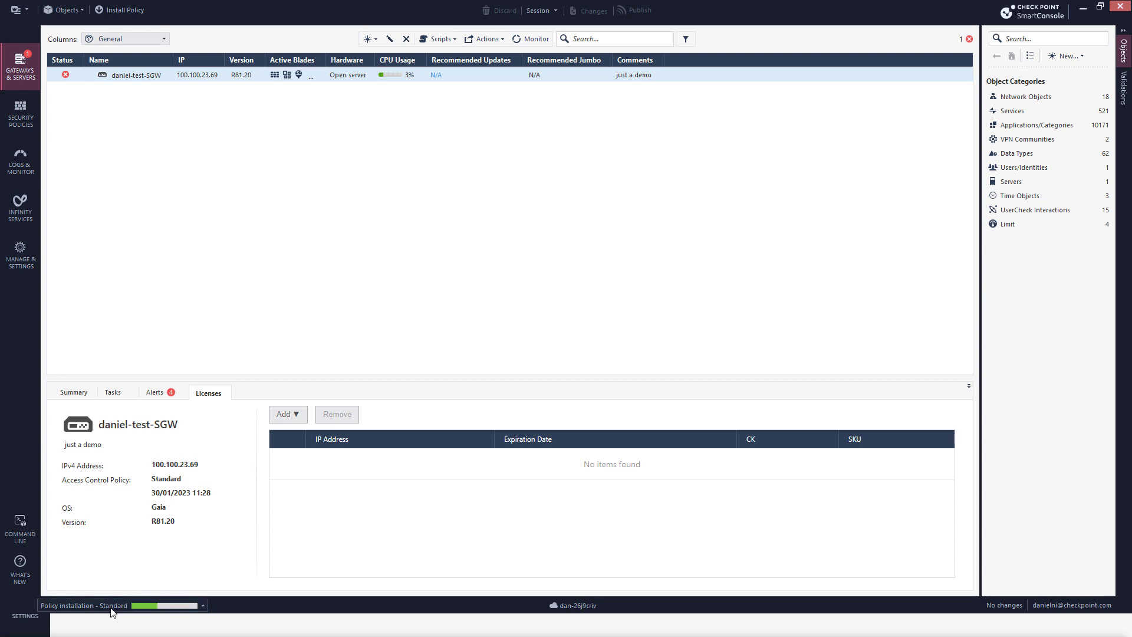
# Step: Check Recent Tasks to confirm the Standard policy installation succeeded
pyautogui.click(111, 607)
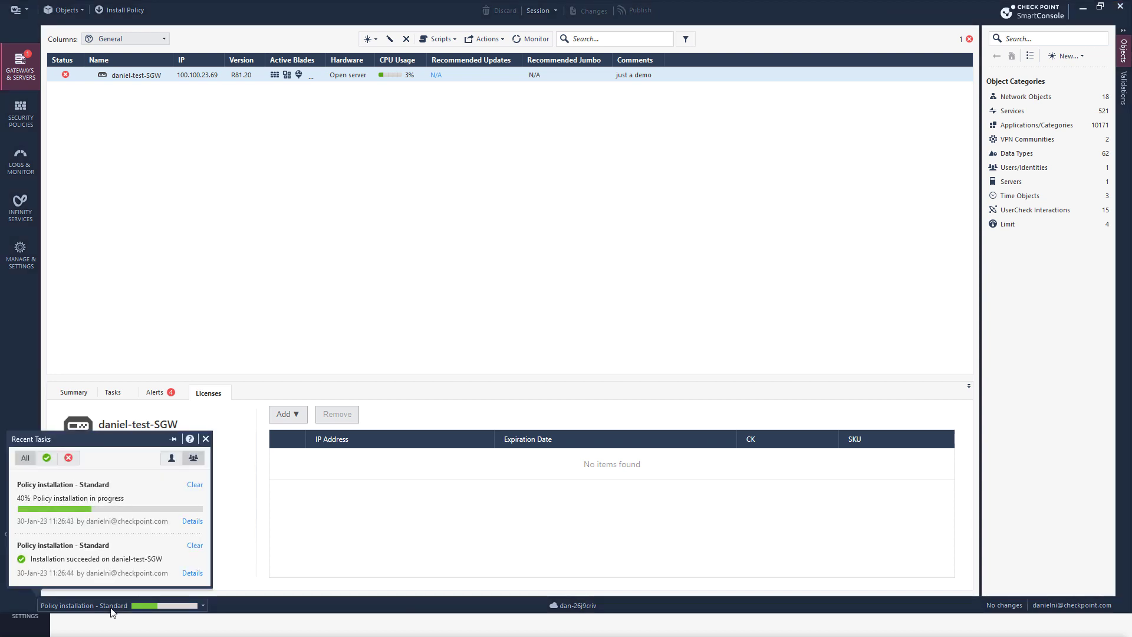
pyautogui.click(111, 607)
pyautogui.click(111, 607)
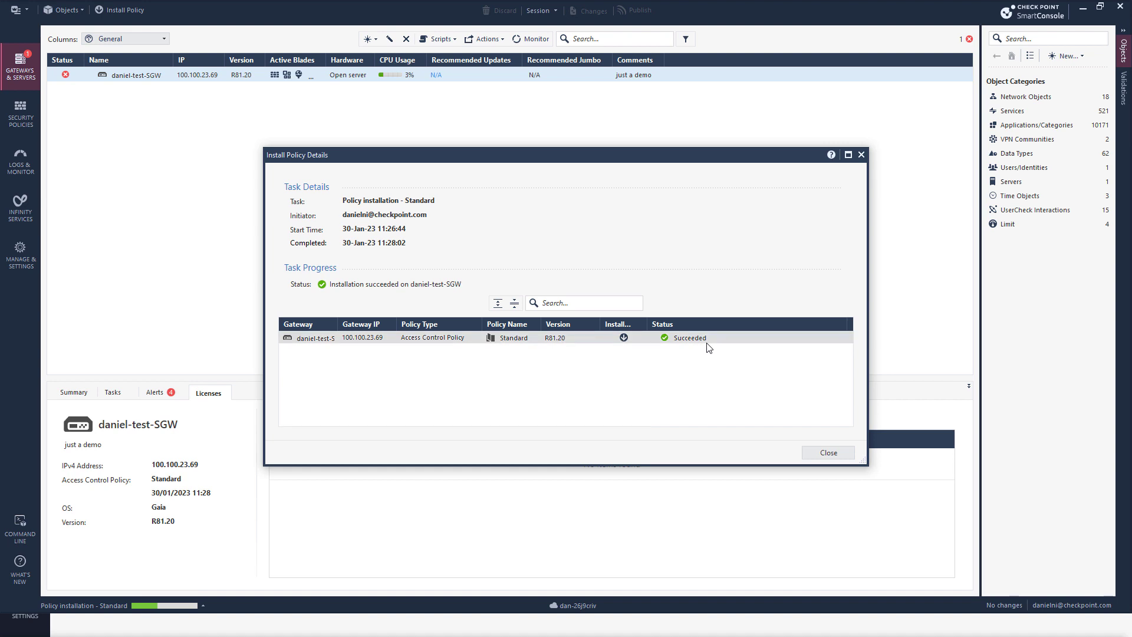
pyautogui.hotkey('alt', 'Tab')
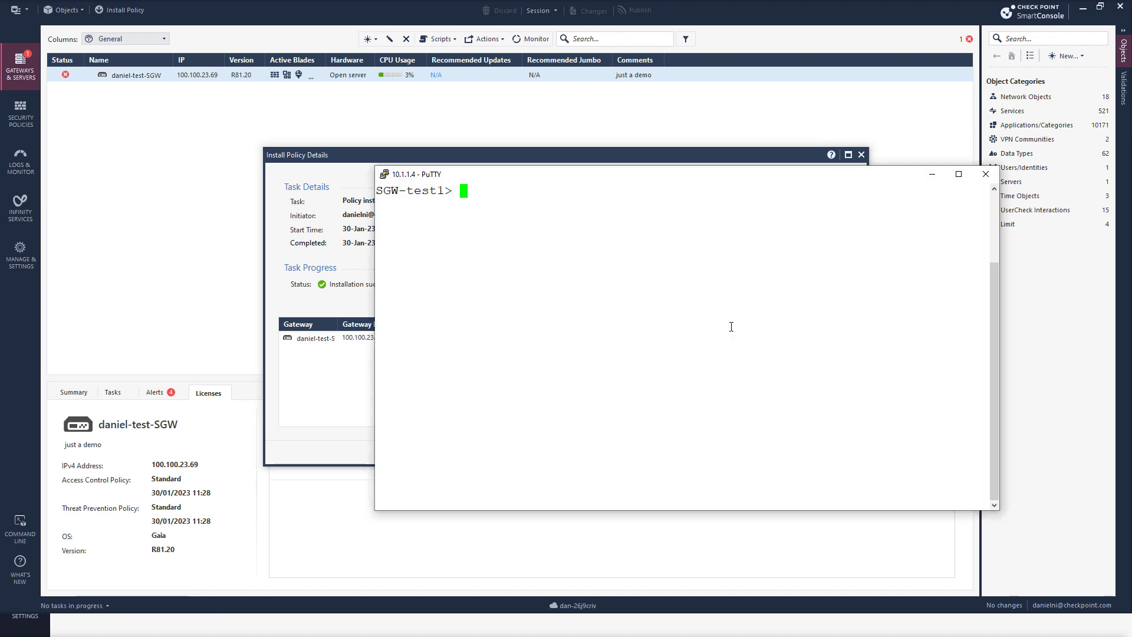
# Step: Run 'fw stat' on SGW-test1 and confirm the POLICY column shows Standard
pyautogui.write('fw stat')
pyautogui.press('Return')
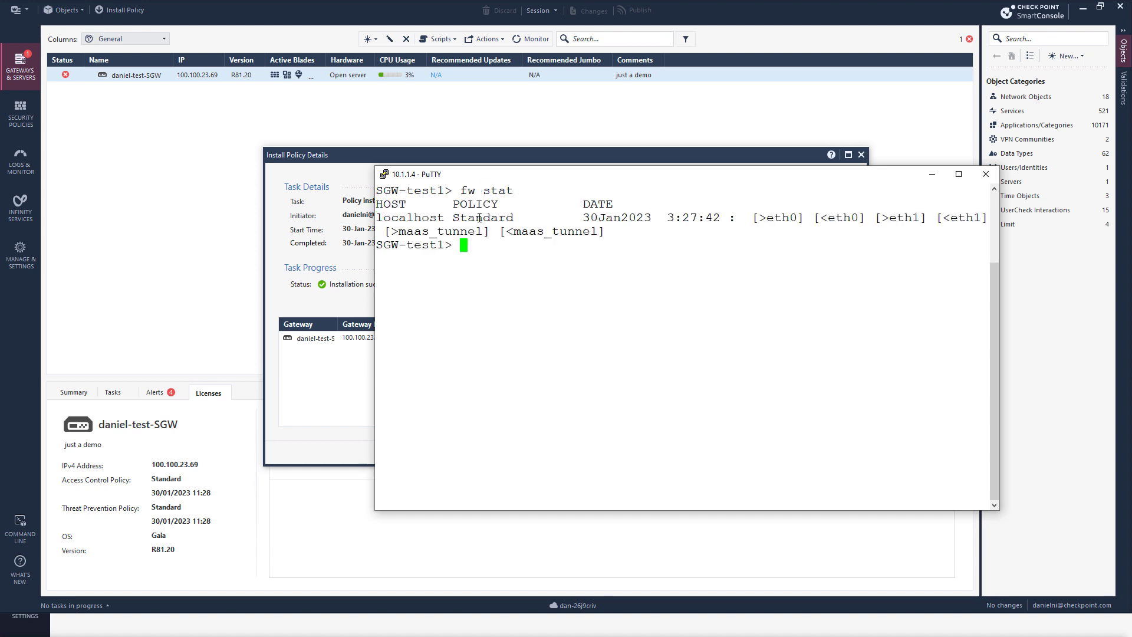
pyautogui.doubleClick(479, 219)
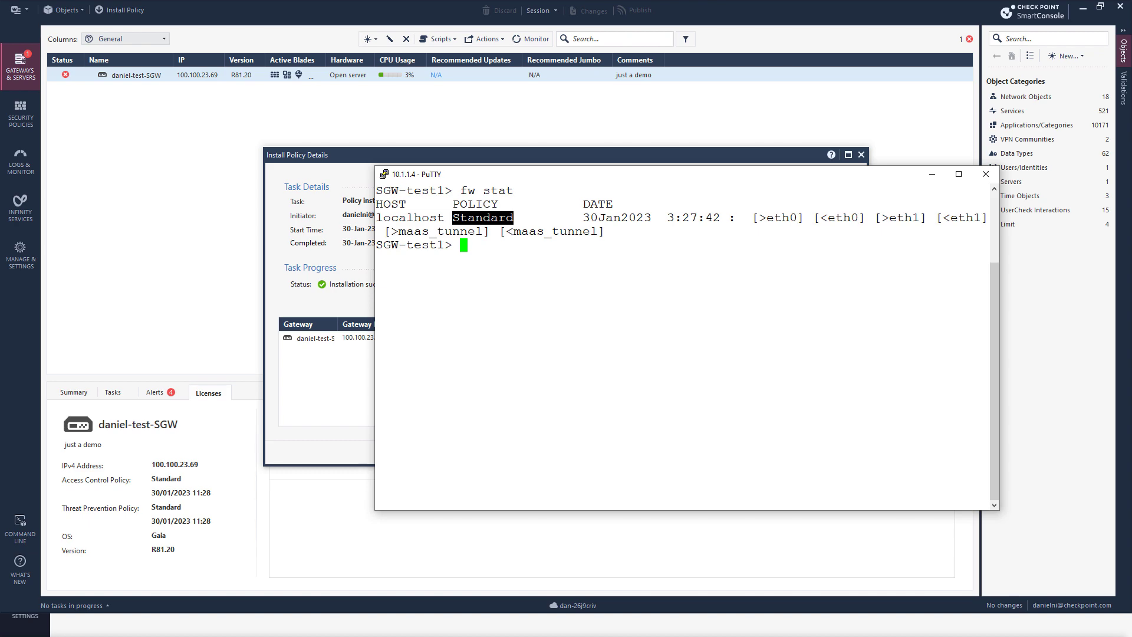